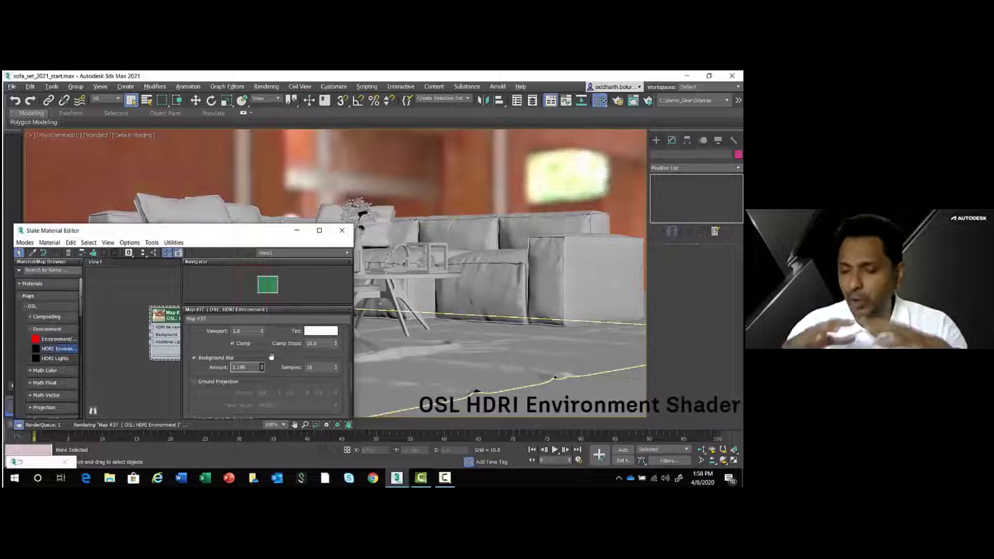
- Turn off Background Blur and turn on Ground Projection for the OSL HDRI Environment map
left_click(195, 358)
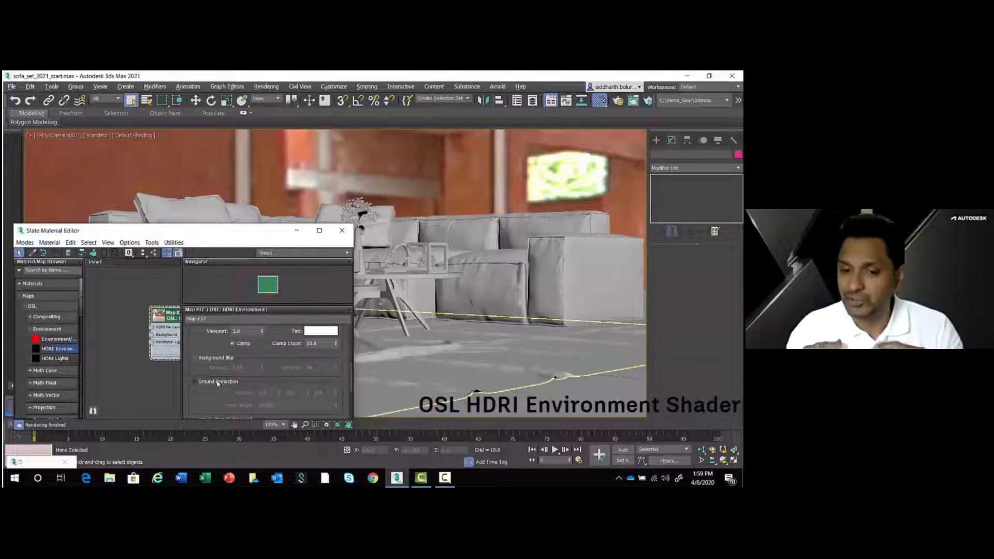
left_click(218, 384)
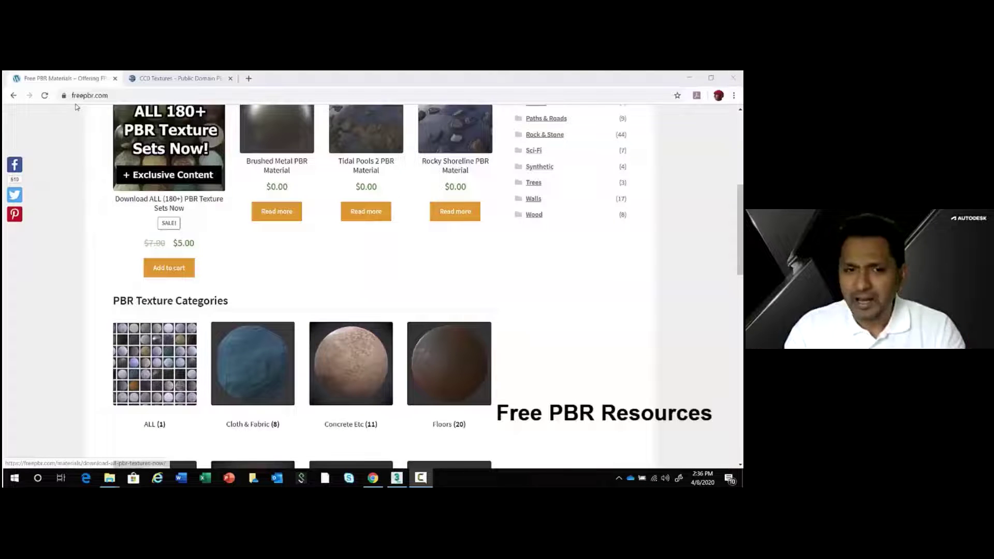
- Switch to the CC0 Textures page as another source of free PBR materials
key("ctrl+Tab")
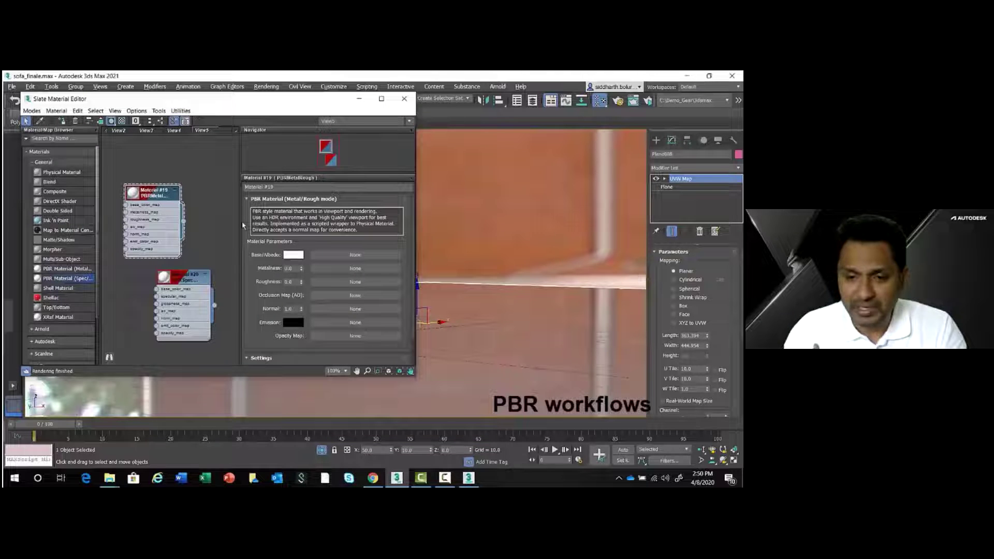
- Delete the PBR Spec/Gloss material node and assign mahogfloor_AO.png to the Metal/Rough material's occlusion map
left_click(181, 275)
key("Delete")
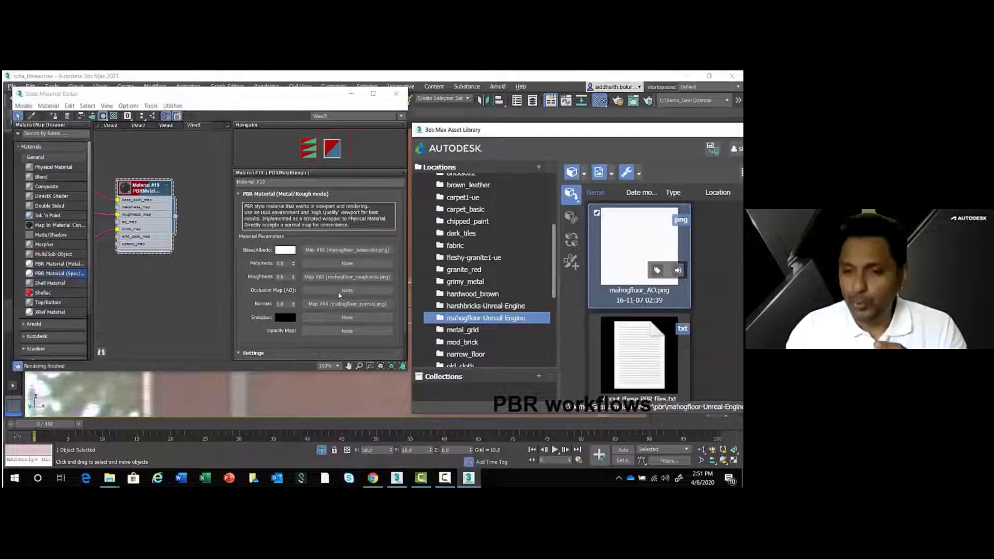
left_click_drag(339, 295, 342, 291)
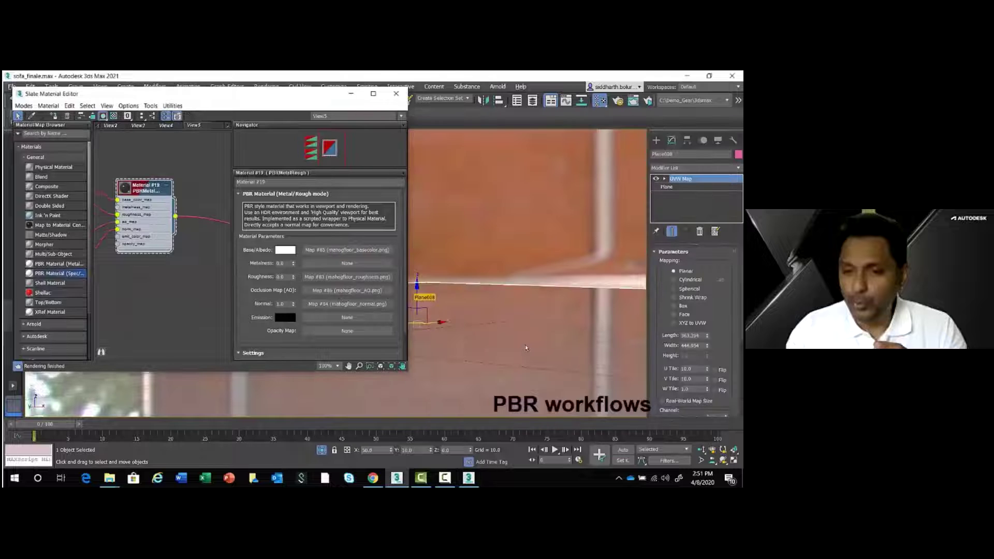
left_click(351, 94)
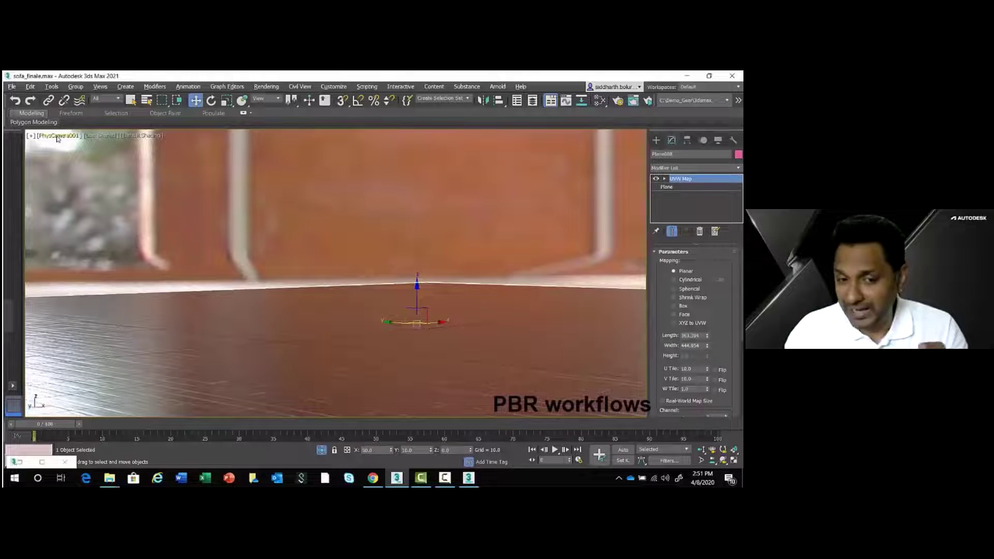
middle_click_drag(395, 320, 382, 315, "alt")
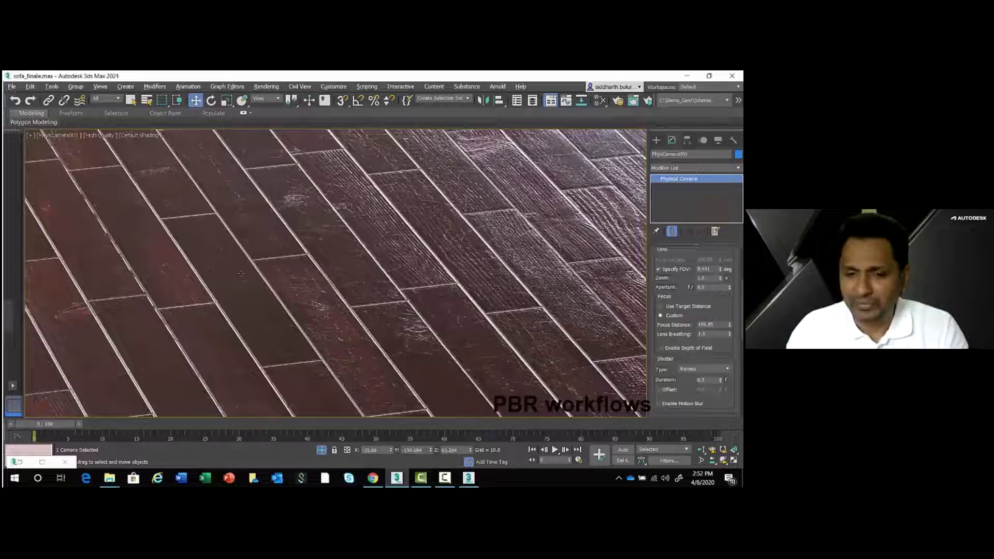
middle_click_drag(241, 273, 546, 361, "alt")
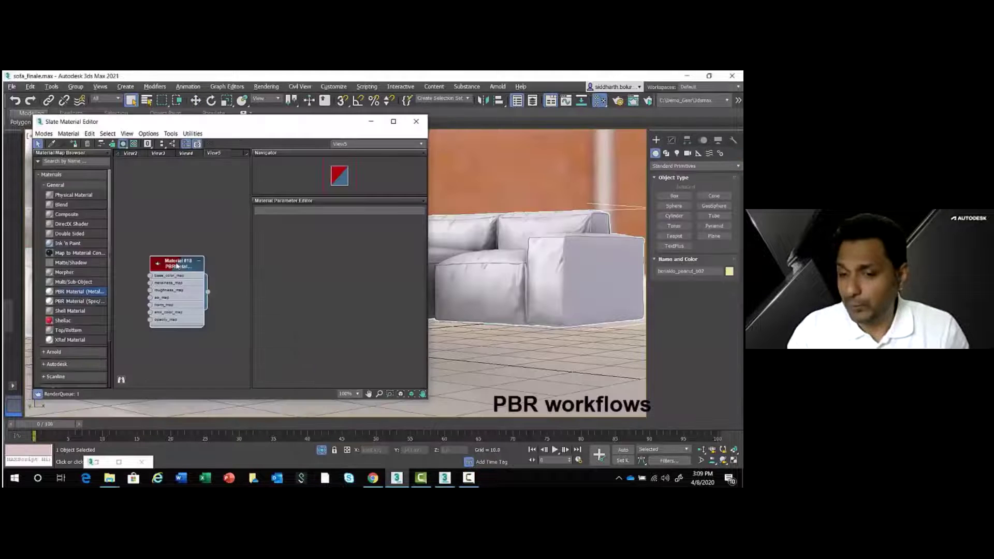
- Open the PBR Metal/Rough material's parameters and assign the material with the leather maps to the sofa
double_click(177, 266)
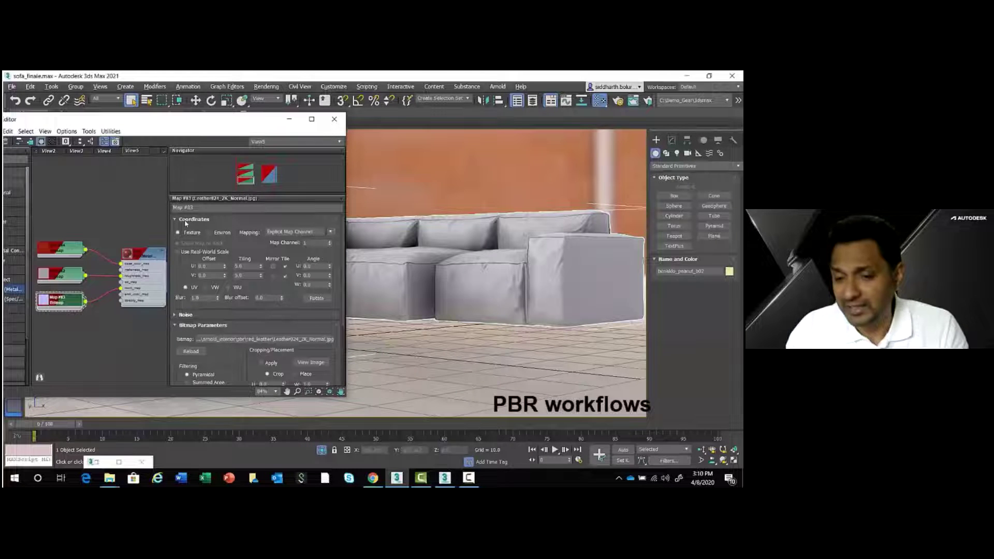
left_click_drag(145, 254, 518, 302)
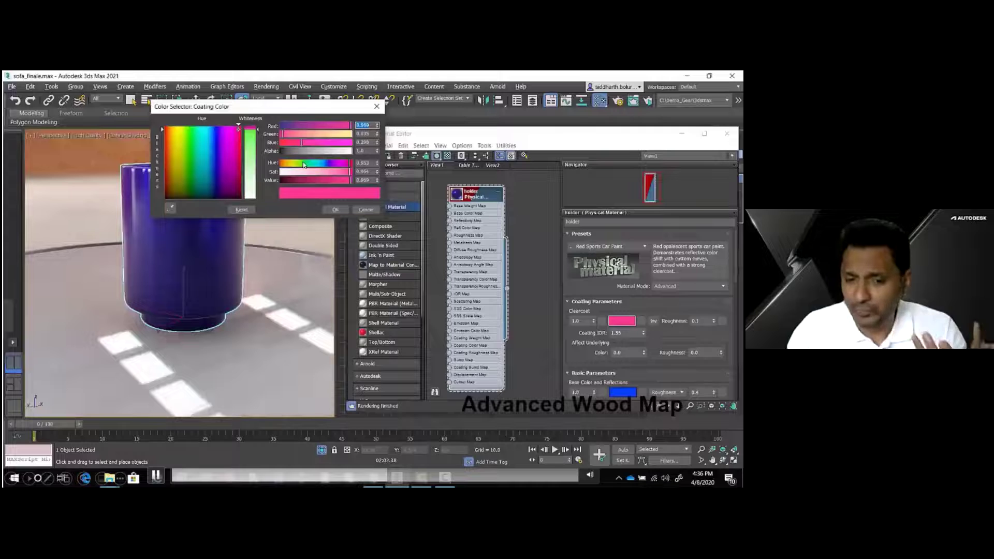
- Change the holder material's coating color to bright green and lower its clearcoat weight to 0.83
left_click(304, 165)
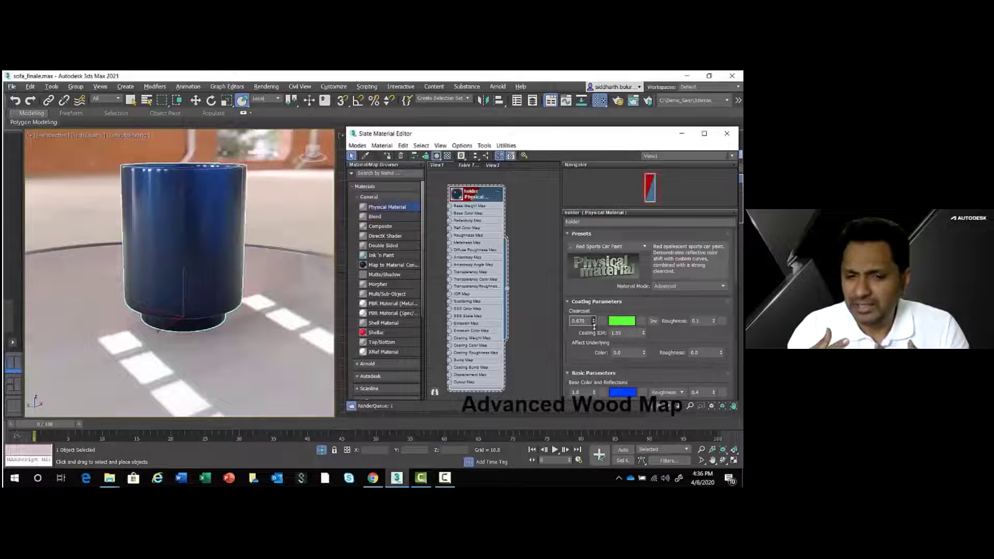
left_click_drag(594, 327, 594, 324)
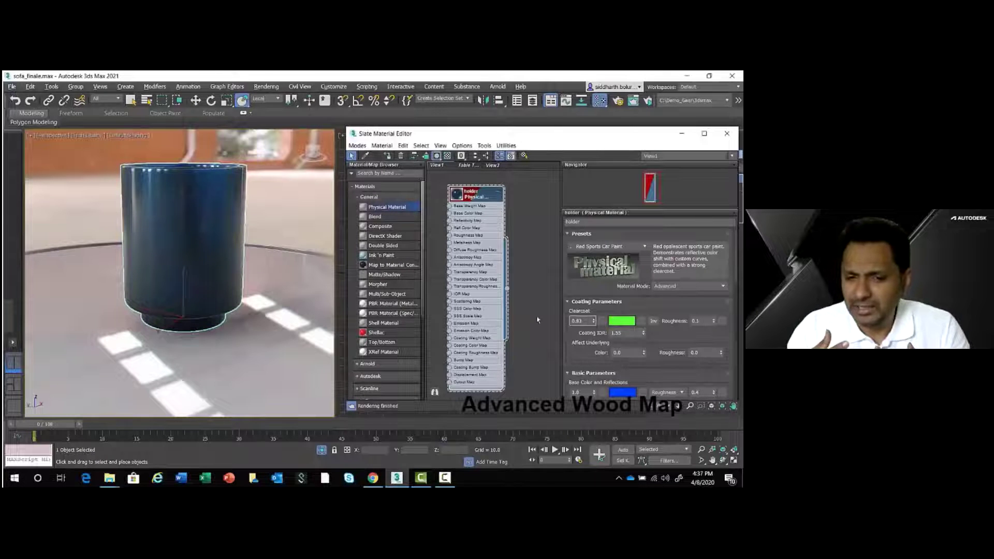
- Add an Advanced Wood map to the Table Top view and connect its diffuse color to the material's Base Color Map
scroll(226, 328, "down", 5)
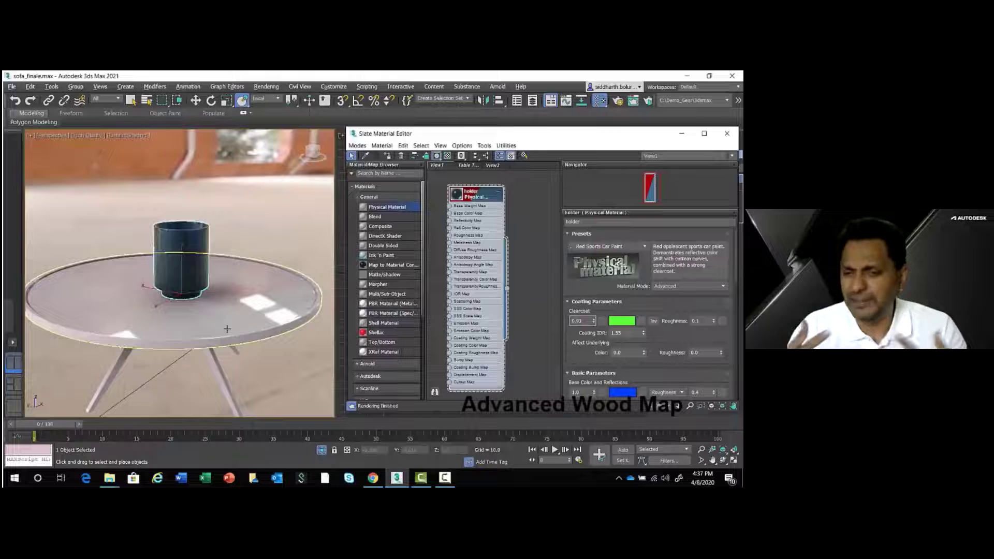
left_click(468, 165)
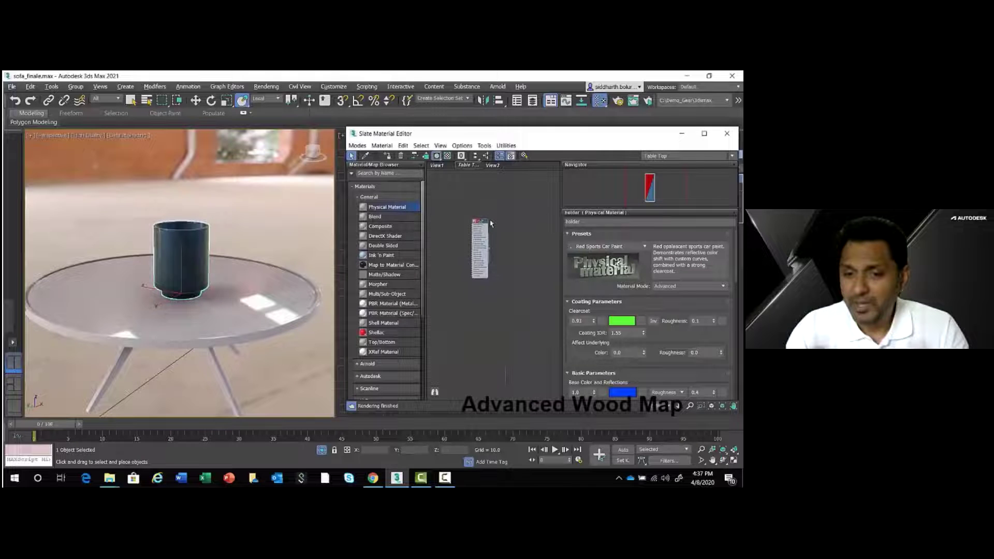
scroll(491, 223, "up", 3)
left_click(368, 197)
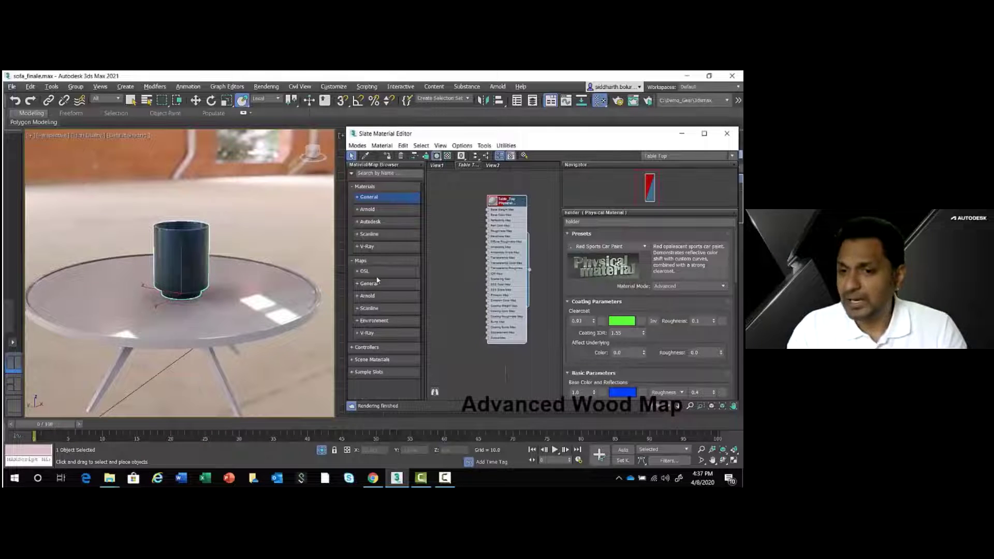
left_click(377, 282)
double_click(386, 294)
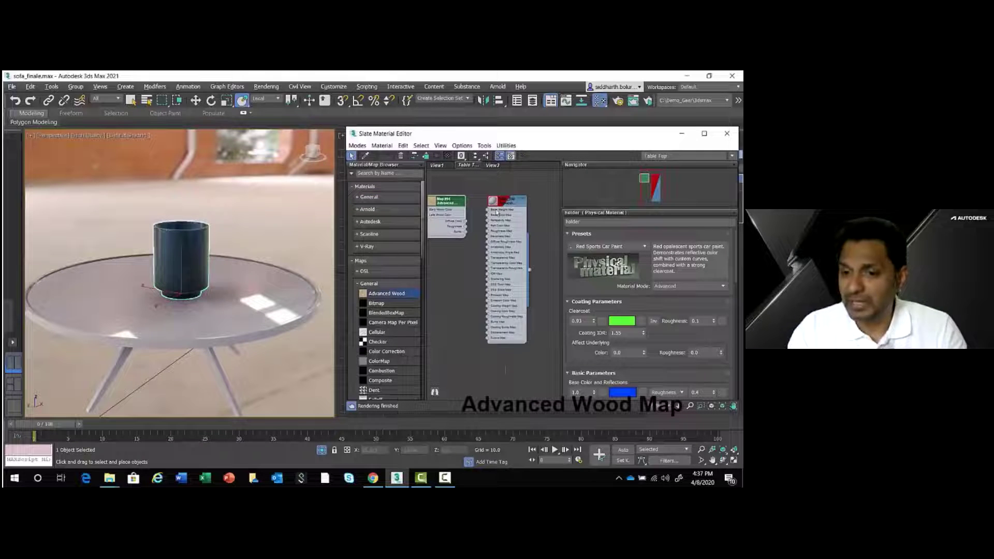
left_click_drag(496, 211, 450, 203)
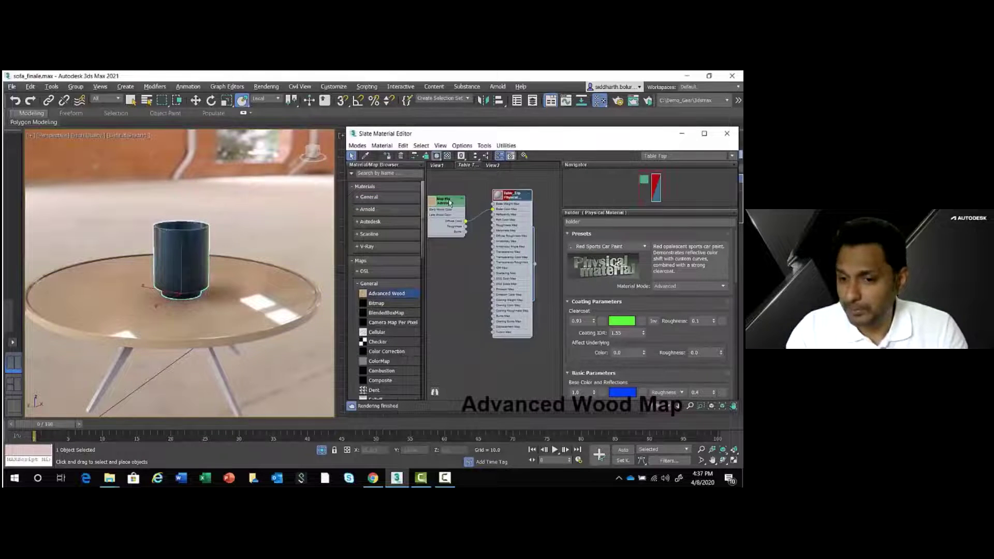
- Set the Advanced Wood map's preset to 3D Mahogany - Stained dark semigloss
double_click(450, 203)
left_click(721, 251)
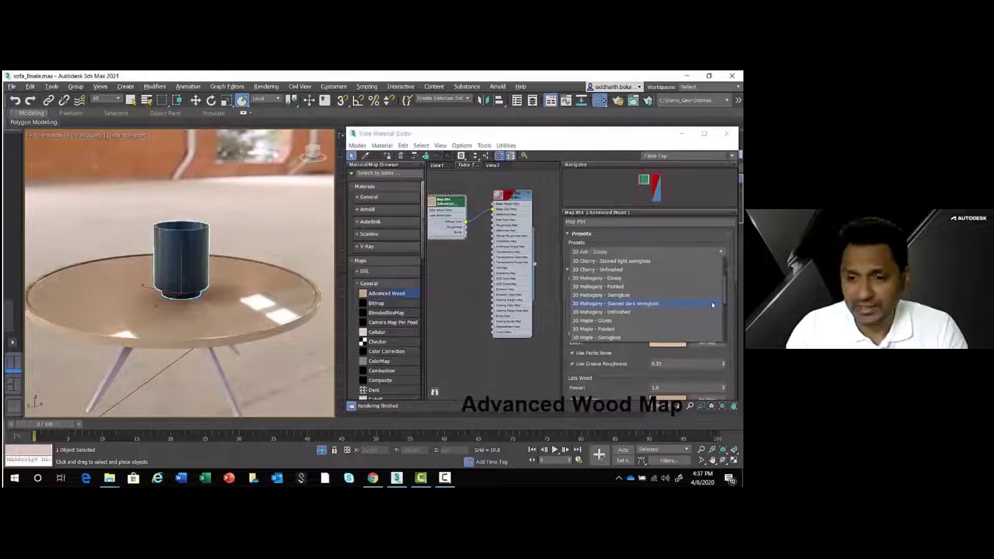
left_click(712, 305)
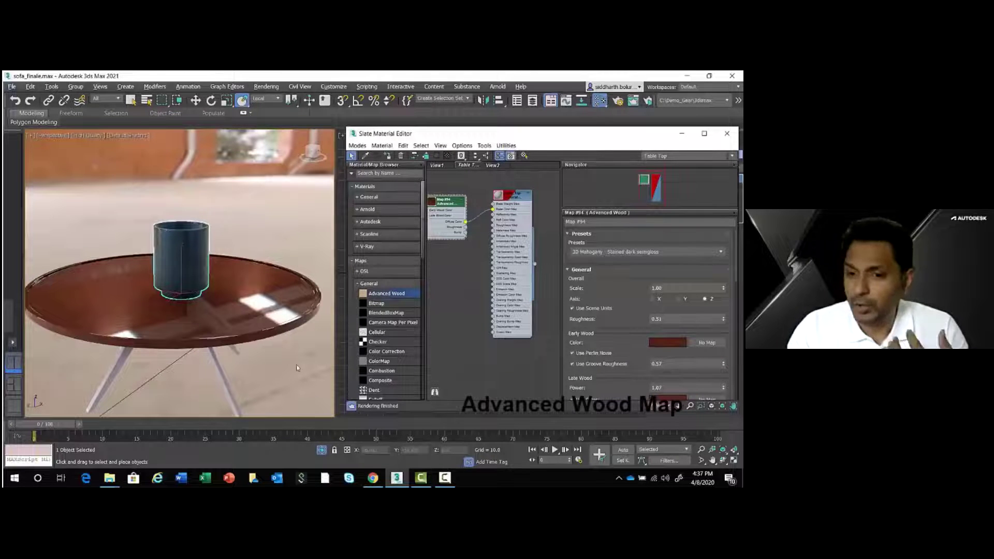
- Connect the Advanced Wood map's roughness and bump outputs to the table top material's Roughness Map and Bump Map
scroll(475, 230, "up", 2)
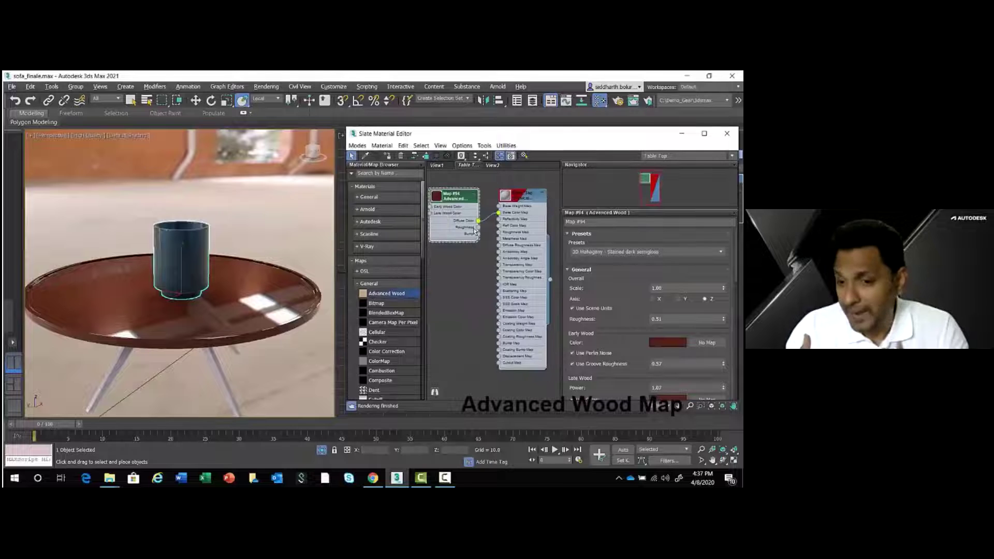
left_click_drag(475, 229, 499, 232)
left_click_drag(465, 234, 499, 344)
scroll(253, 363, "up", 5)
middle_click_drag(253, 390, 300, 328, "alt")
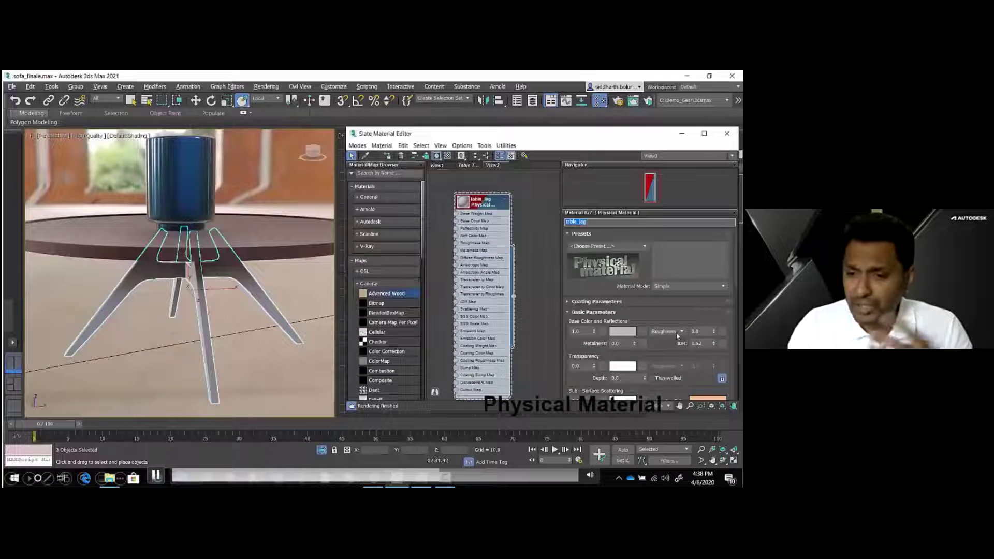
- Apply the Polished Aluminum preset to the table_leg physical material
left_click(644, 247)
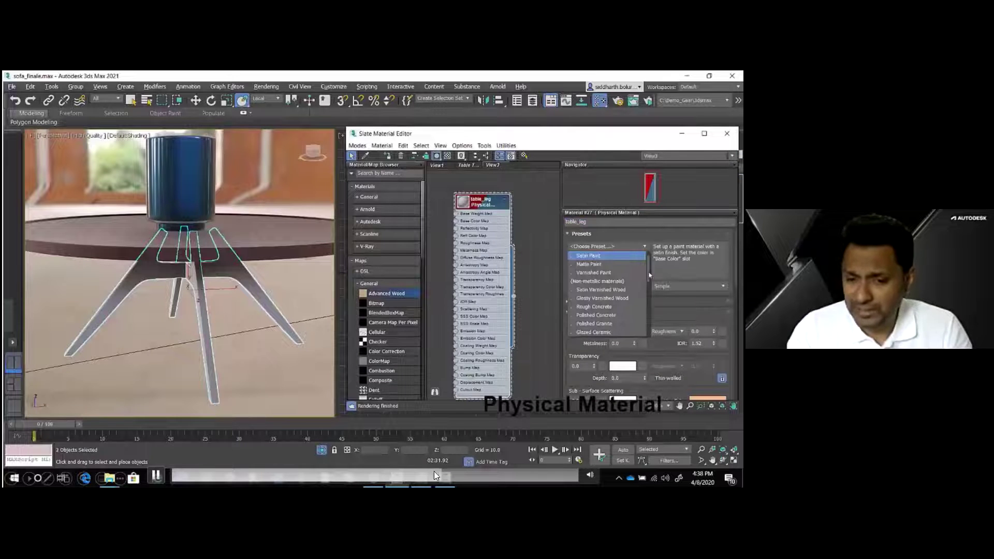
left_click_drag(649, 273, 650, 289)
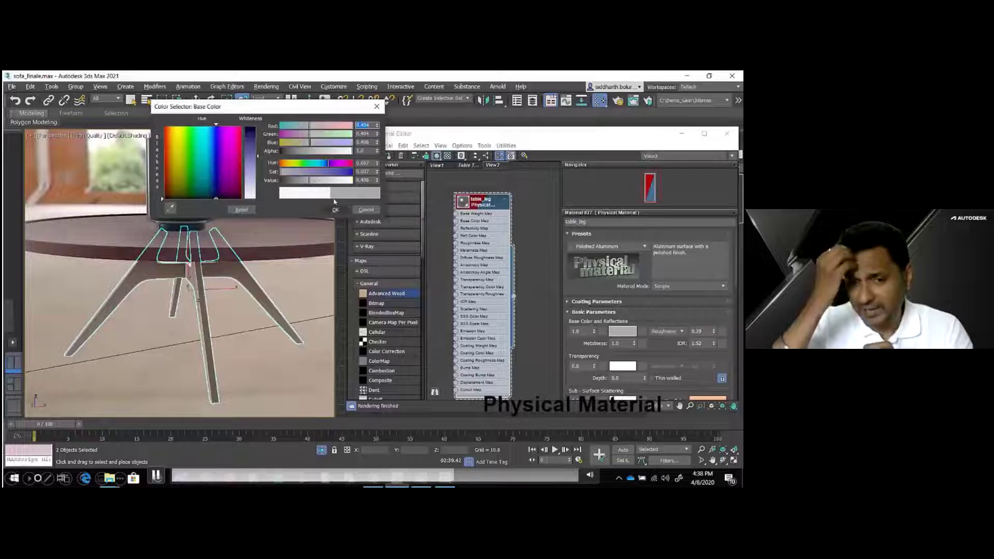
- Give the table_leg material a medium grey base color and slightly reduce its metalness, closing the Slate Material Editor
left_click(335, 210)
left_click_drag(634, 344, 635, 346)
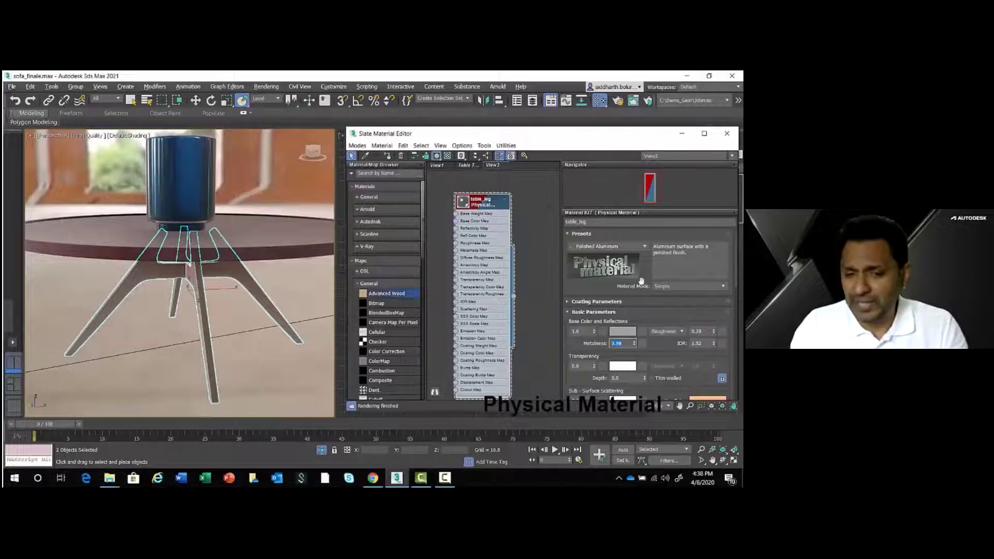
left_click(727, 133)
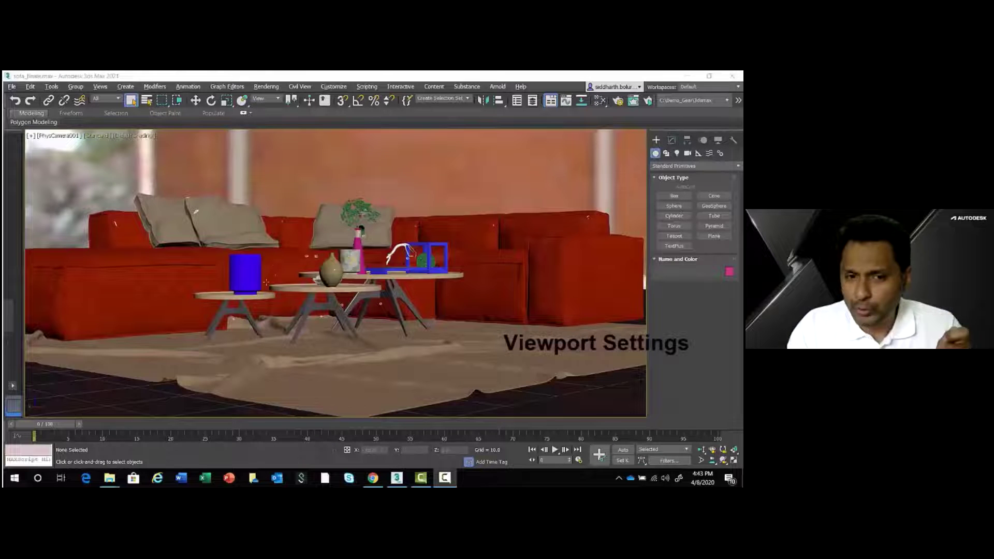
- Switch the PhysCamera001 viewport to the High Quality preset
left_click(100, 137)
left_click(124, 155)
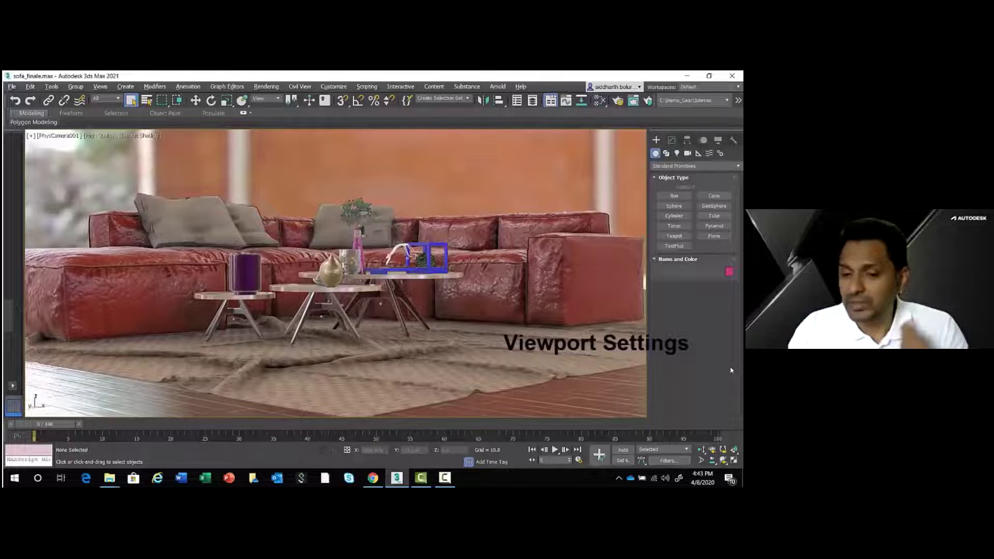
- In the per-view settings, try an ambient occlusion radius of 100, and set it to 30
left_click(128, 236)
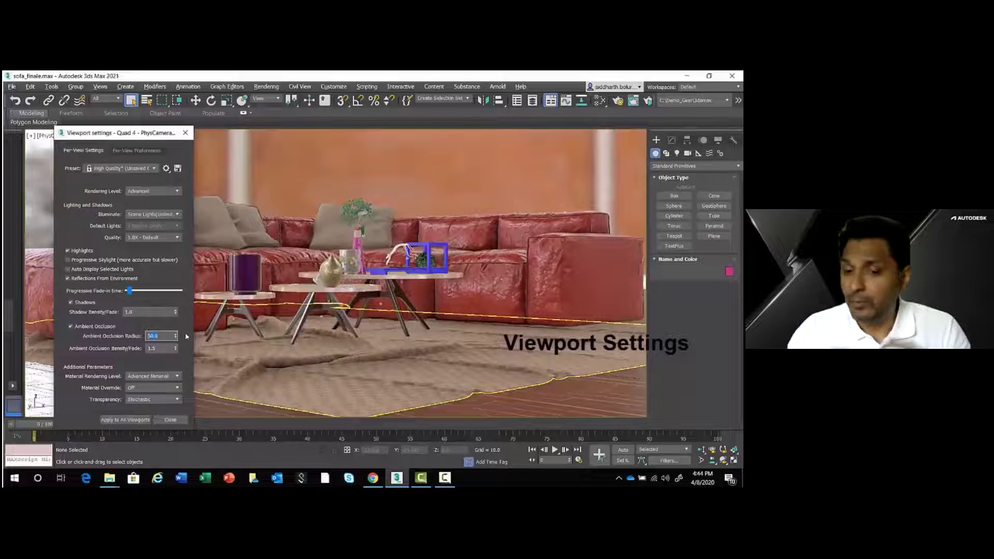
type("100")
key("Return")
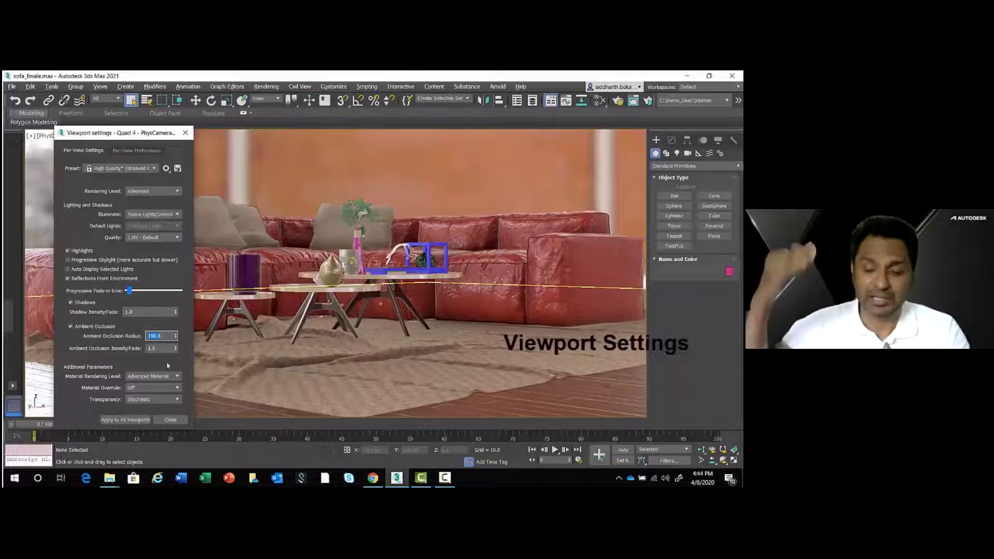
type("30")
key("Return")
- Enable Progressive Skylight and set the viewport's lighting and shadow quality to 4.0X - High Quality
left_click(160, 260)
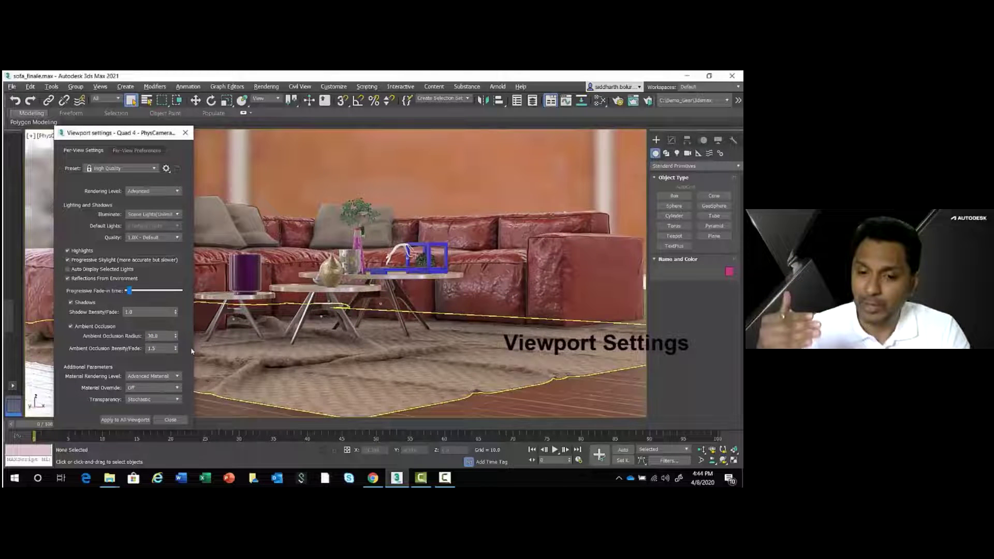
left_click(153, 238)
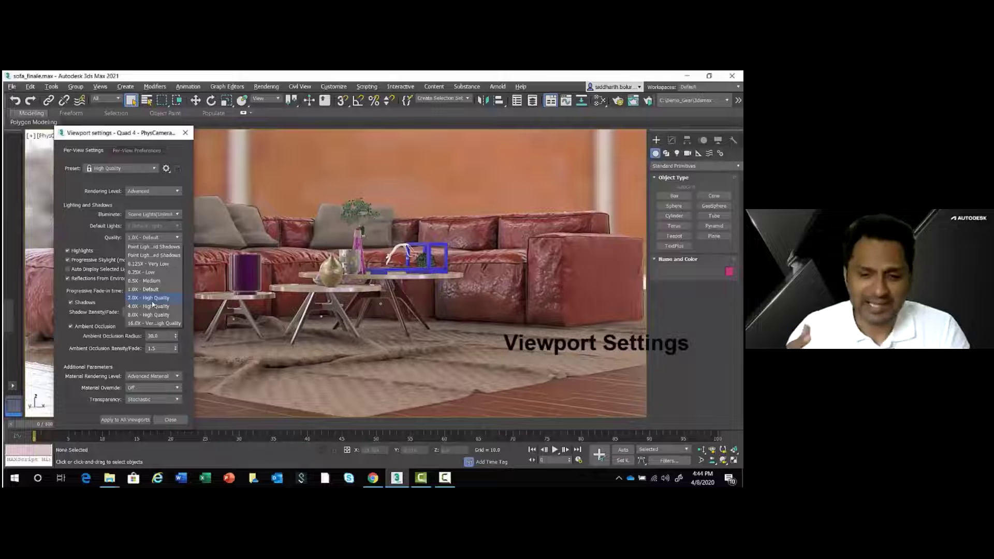
left_click(152, 306)
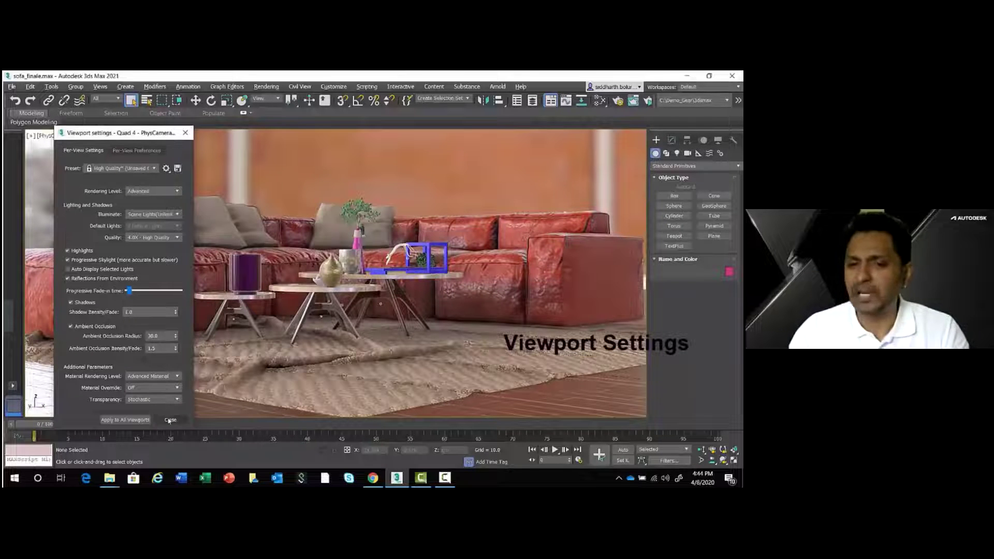
left_click(169, 420)
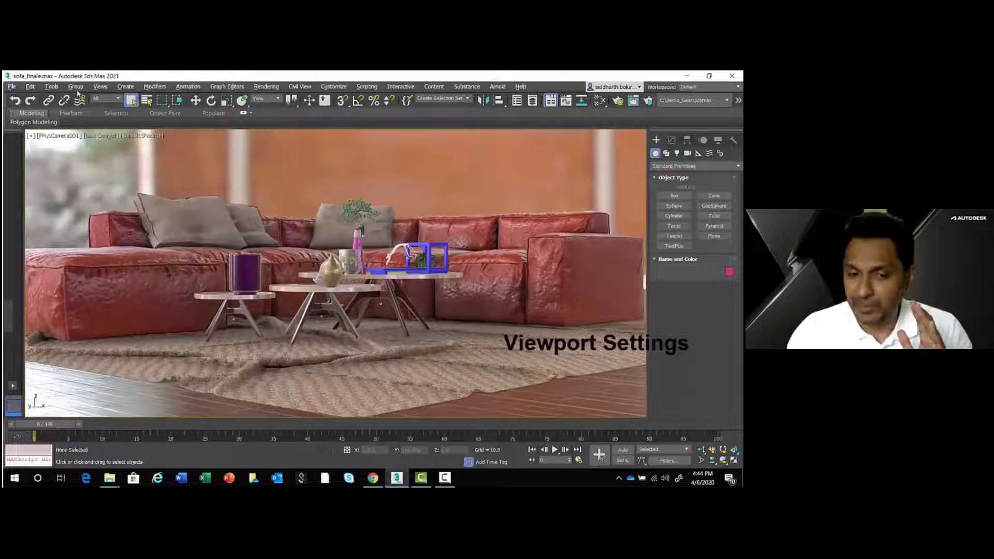
- Start a preview animation of the camera viewport and set its image quality to 50
left_click(30, 136)
mouse_move(93, 220)
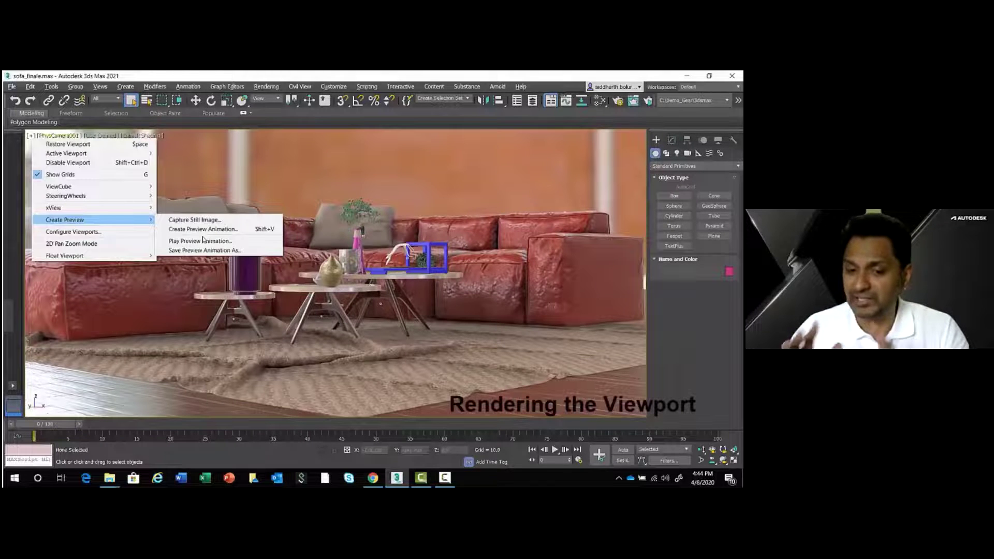
left_click(207, 229)
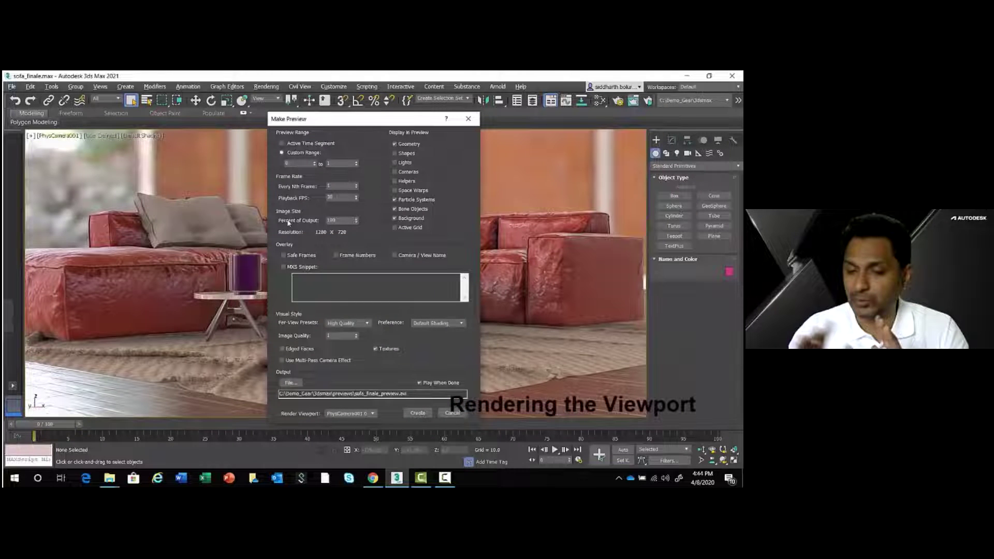
double_click(350, 335)
type("50")
key("Return")
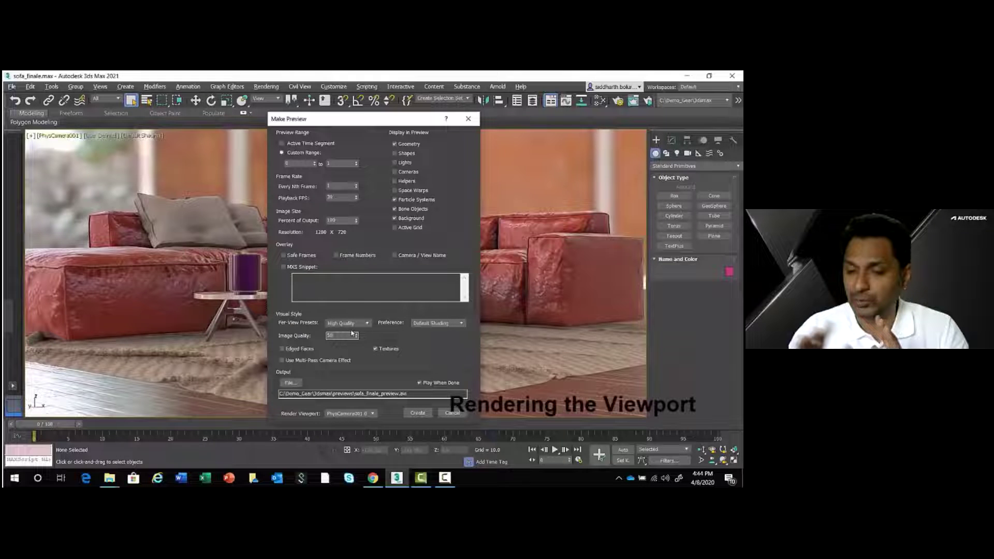